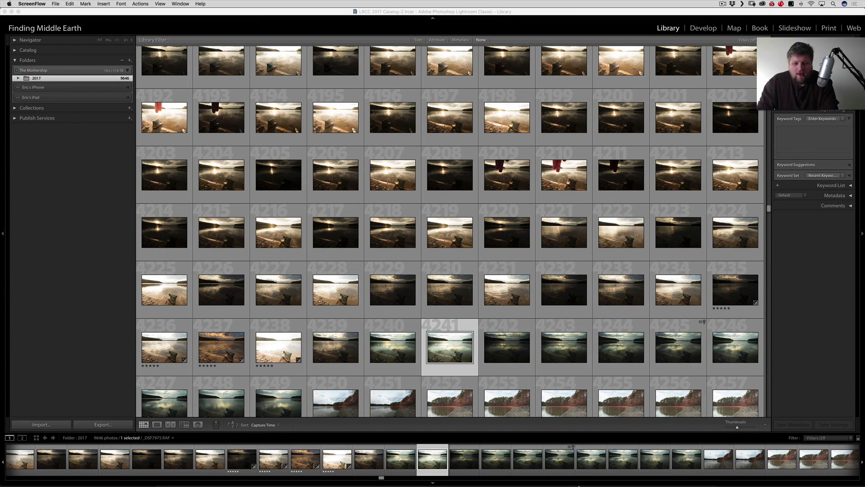
Step: Open photo 4240 in Develop, compare it with darker _DSF7976, then return to _DSF7974.RAF
{"action": "left_click", "coordinate": [452, 355]}
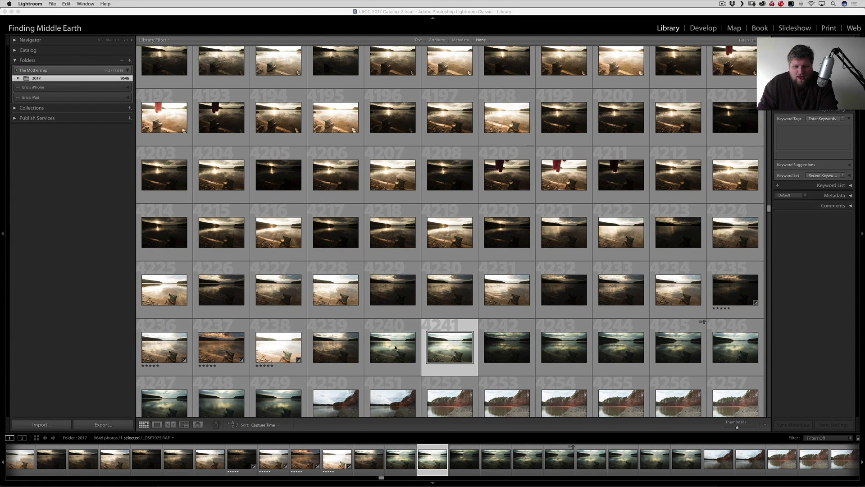
{"action": "left_click", "coordinate": [393, 348]}
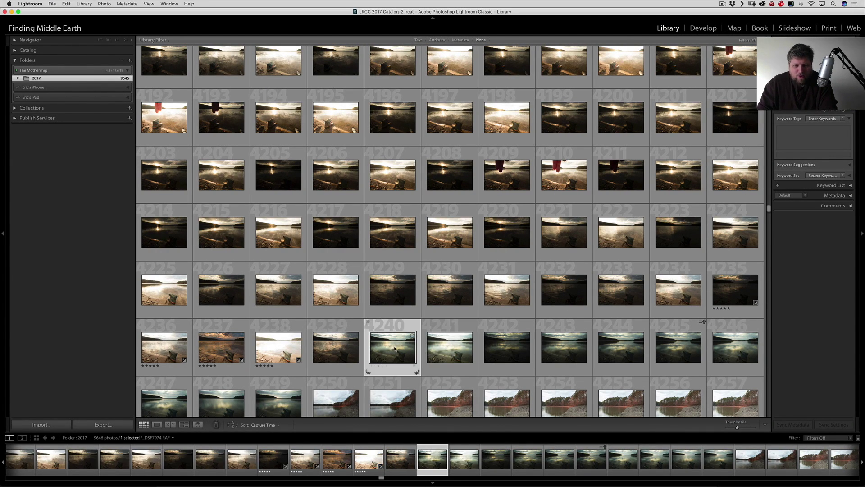
{"action": "key", "text": "d"}
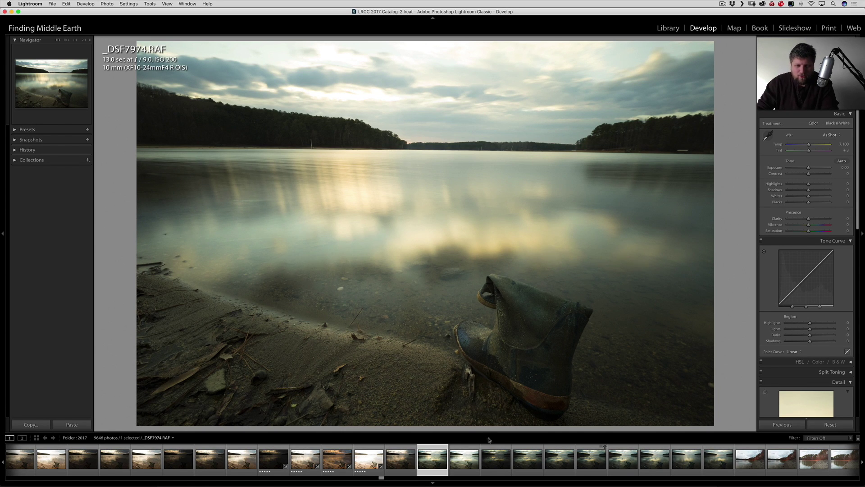
{"action": "left_click", "coordinate": [494, 460]}
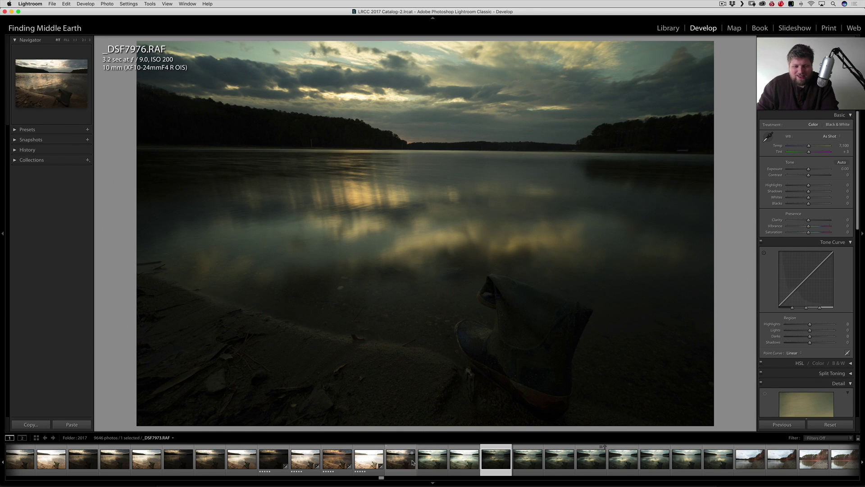
{"action": "left_click", "coordinate": [433, 461]}
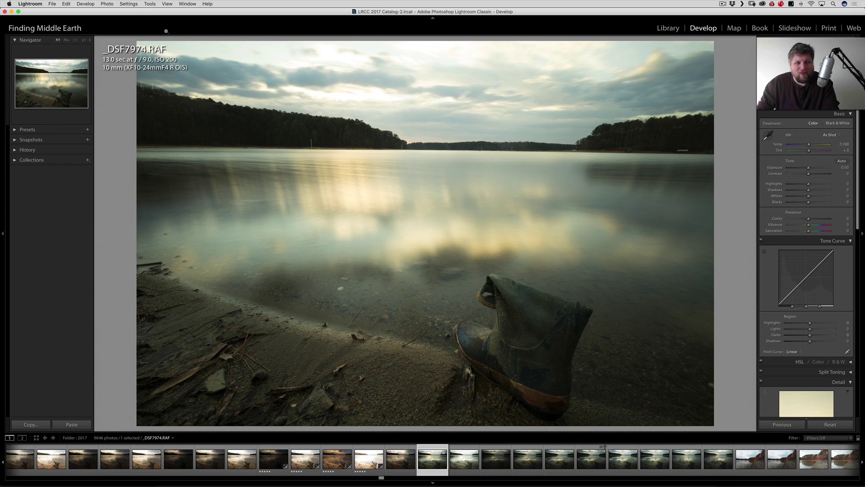
{"action": "left_click", "coordinate": [52, 3]}
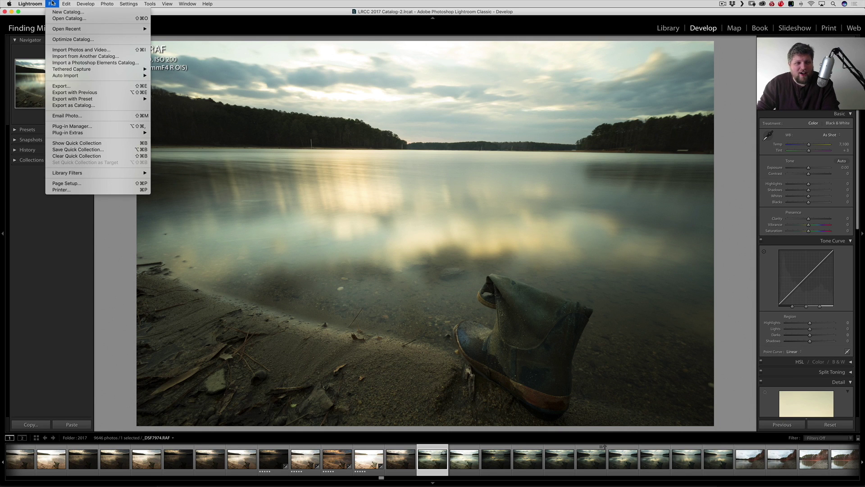
{"action": "left_click", "coordinate": [75, 86]}
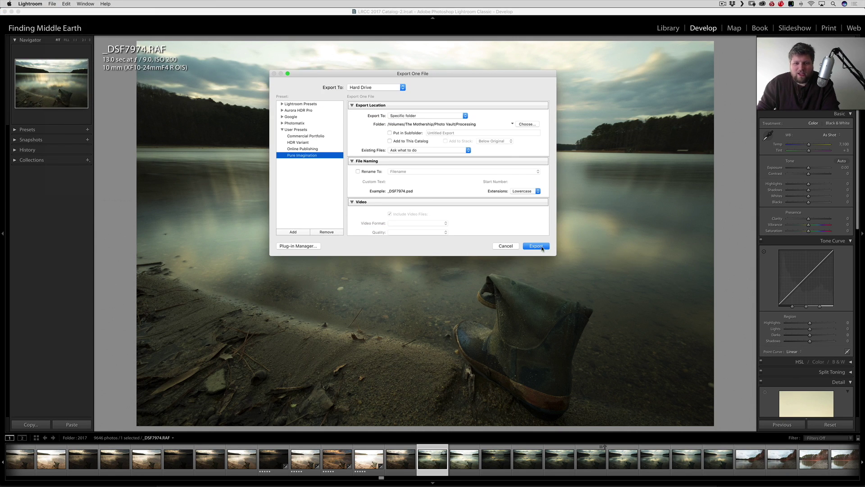
{"action": "left_click", "coordinate": [505, 245]}
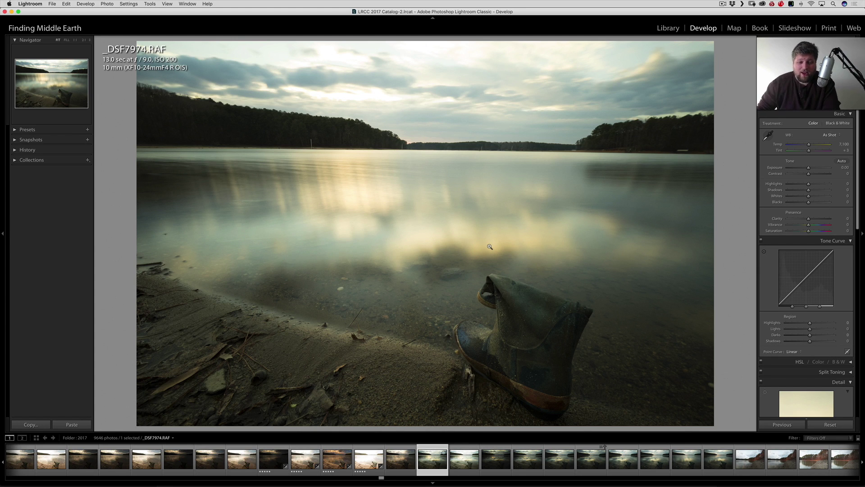
Step: Send _DSF7974.RAF to Photoshop CC 2018 through Edit In, opening the raw file anyway
{"action": "right_click", "coordinate": [432, 455]}
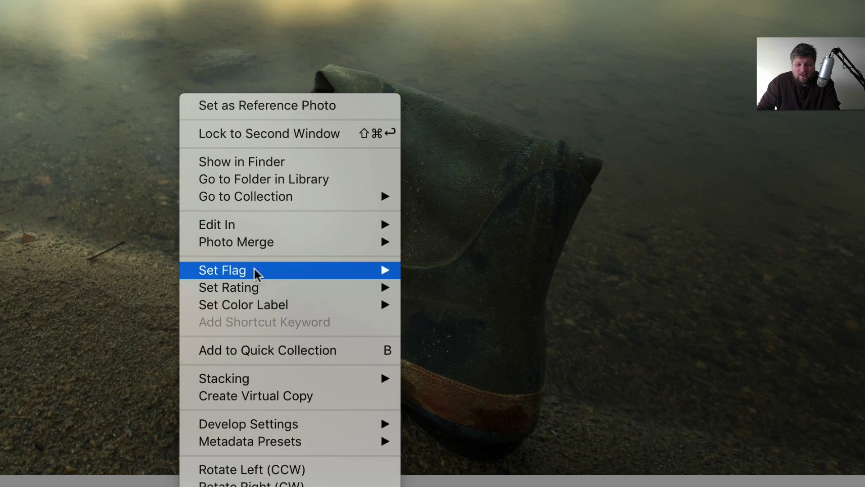
{"action": "mouse_move", "coordinate": [234, 228]}
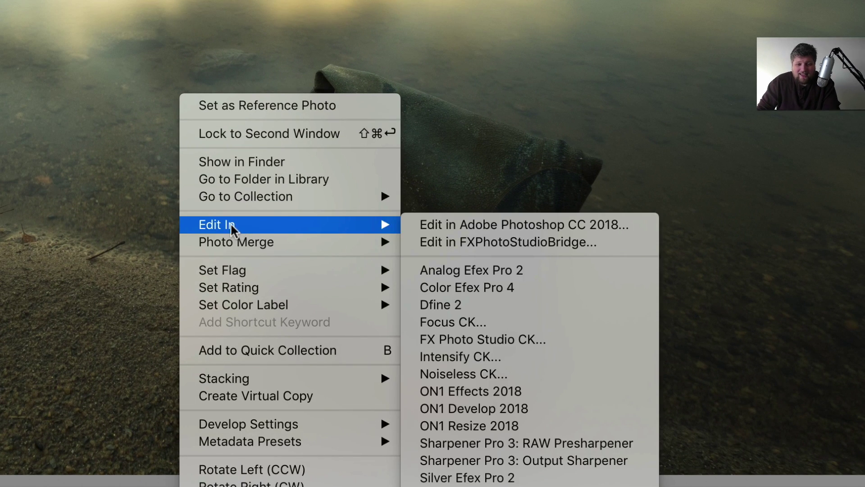
{"action": "left_click", "coordinate": [515, 231]}
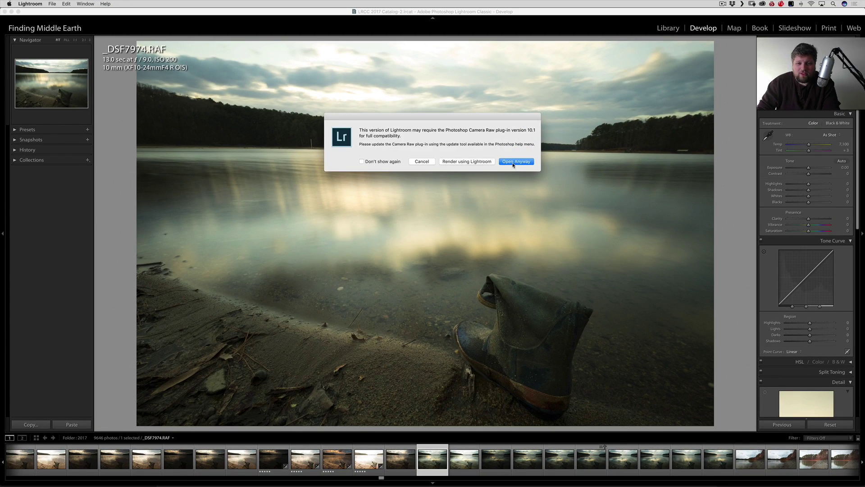
{"action": "left_click", "coordinate": [513, 164]}
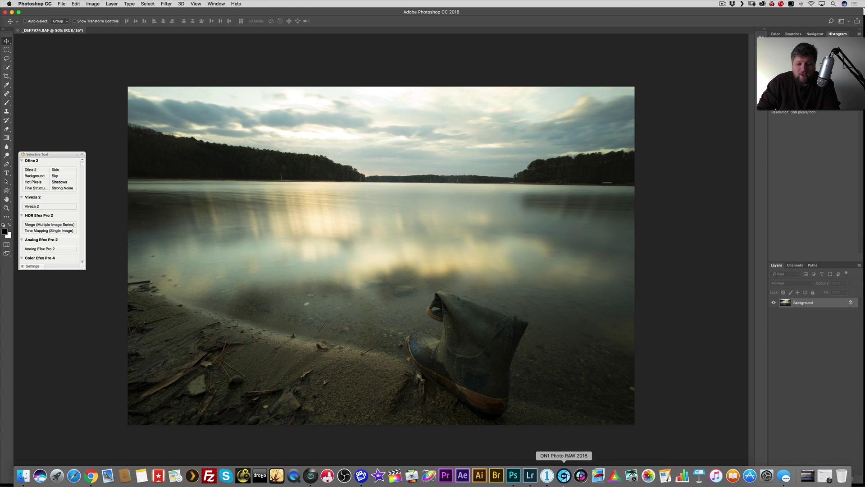
Step: Back in Lightroom, show the darker _DSF7976.RAF and check its Edit In options without choosing one
{"action": "left_click", "coordinate": [531, 476]}
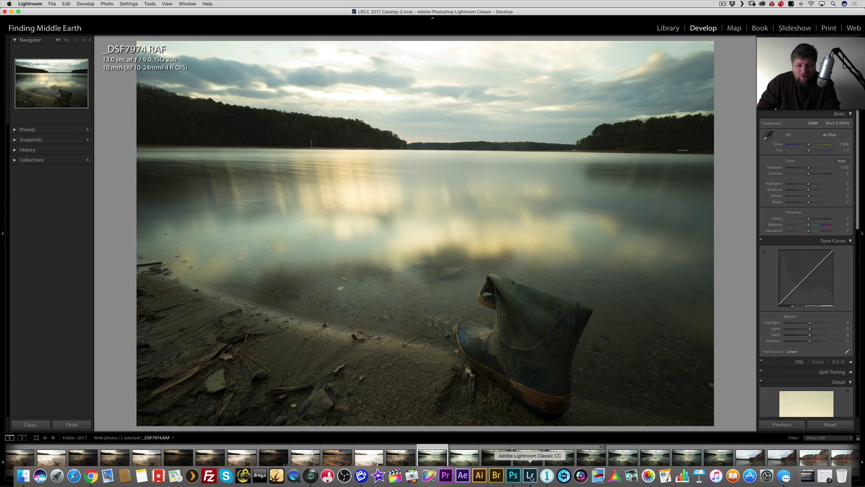
{"action": "left_click", "coordinate": [495, 461]}
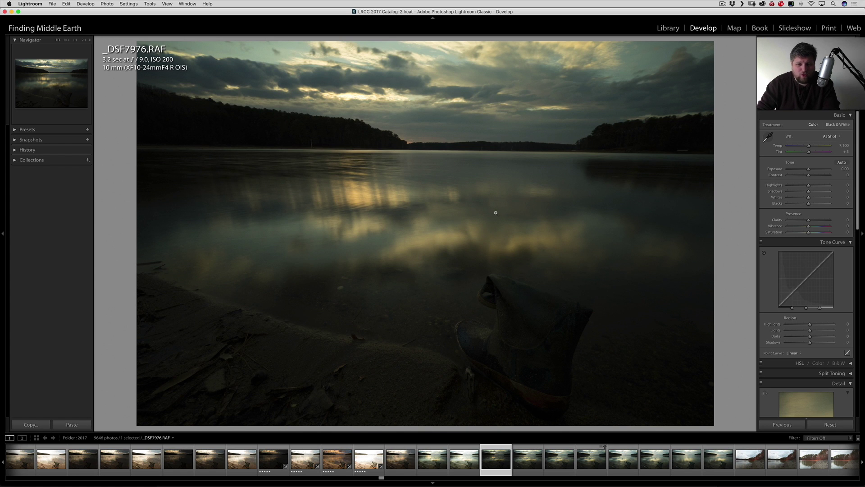
{"action": "right_click", "coordinate": [494, 284]}
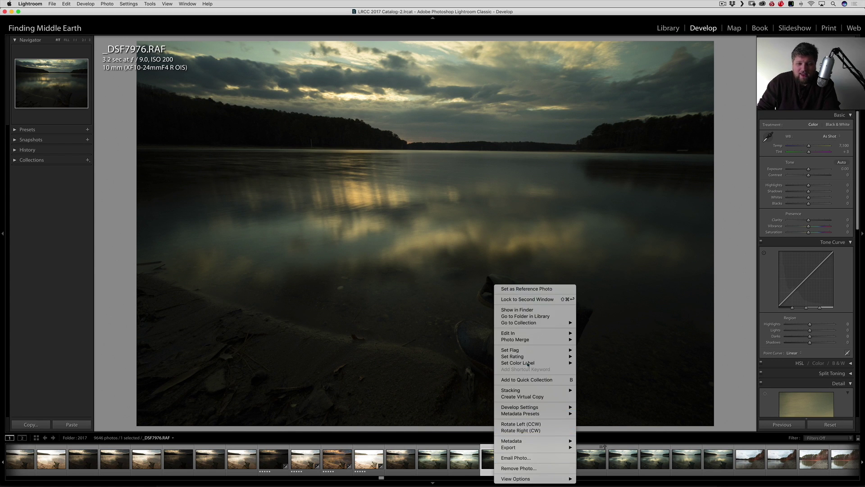
{"action": "mouse_move", "coordinate": [525, 334]}
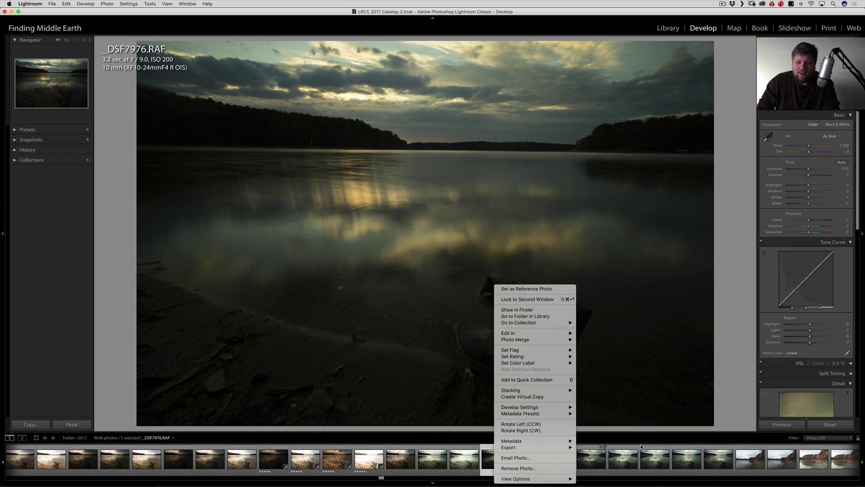
{"action": "left_click", "coordinate": [603, 457]}
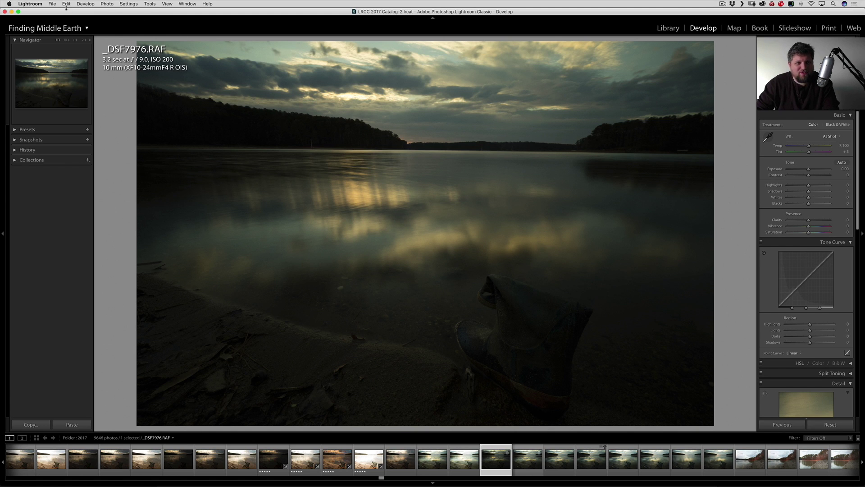
Step: Export _DSF7976 to open in Photoshop CC 2018, using a unique name (_DSF7976-3.psd)
{"action": "left_click", "coordinate": [52, 4]}
{"action": "left_click", "coordinate": [68, 86]}
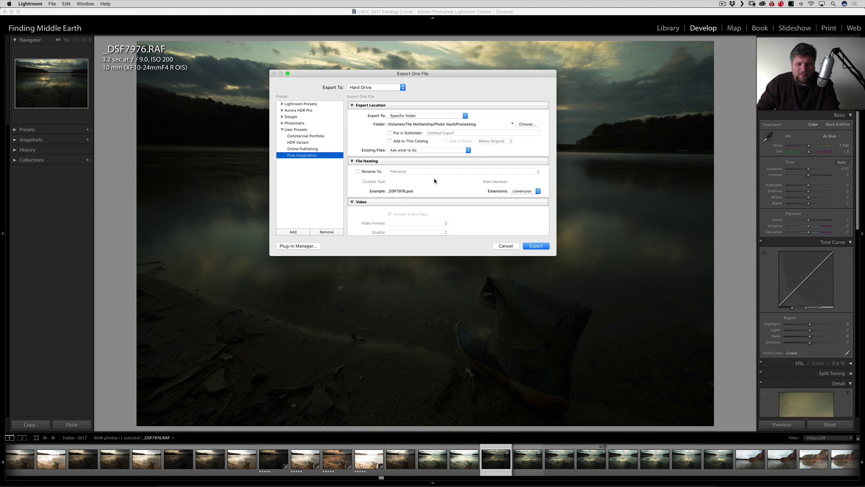
{"action": "scroll", "coordinate": [435, 180], "scroll_direction": "down", "scroll_amount": 3}
{"action": "scroll", "coordinate": [408, 167], "scroll_direction": "down", "scroll_amount": 5}
{"action": "scroll", "coordinate": [428, 176], "scroll_direction": "down", "scroll_amount": 5}
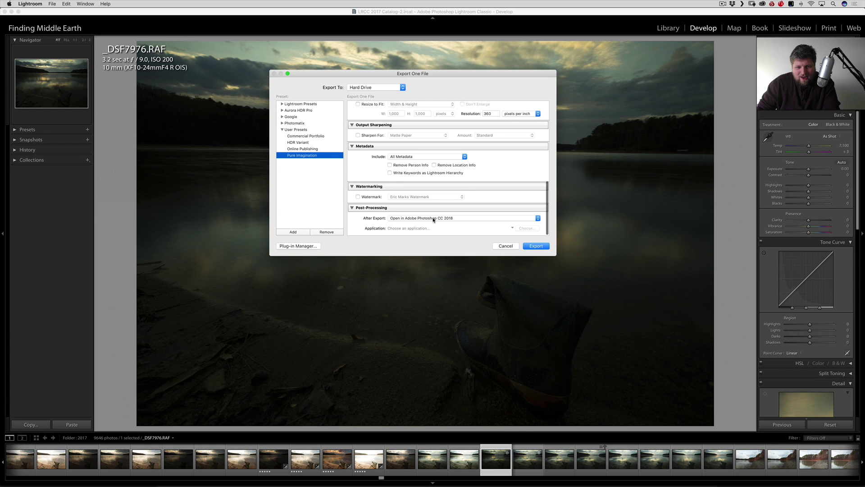
{"action": "left_click", "coordinate": [535, 246]}
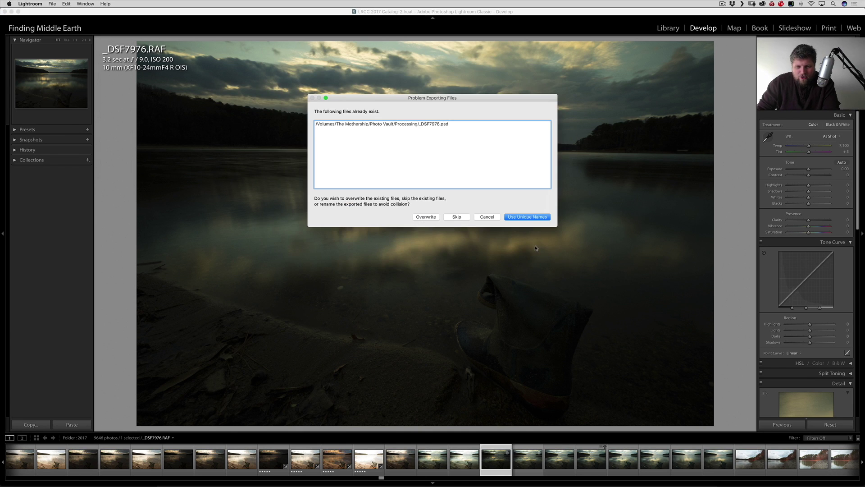
{"action": "left_click", "coordinate": [528, 217]}
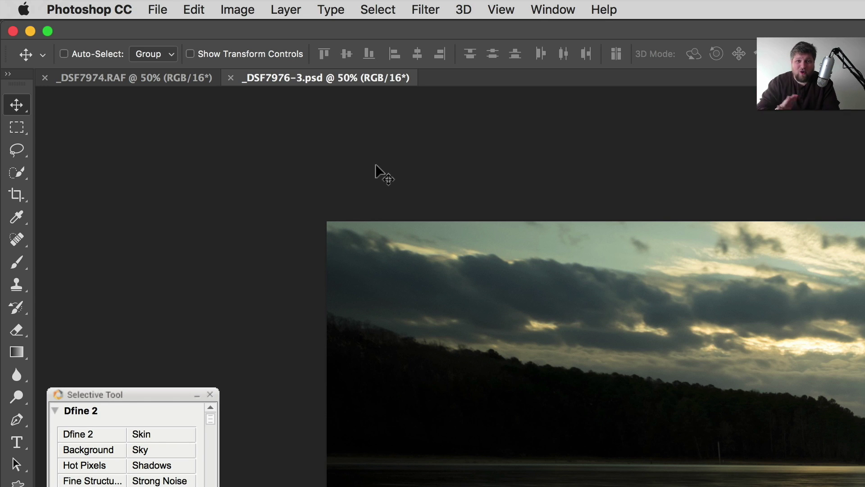
Step: Select all of _DSF7976-3.psd, close it, and paste it into the _DSF7974.RAF document
{"action": "left_click", "coordinate": [145, 80]}
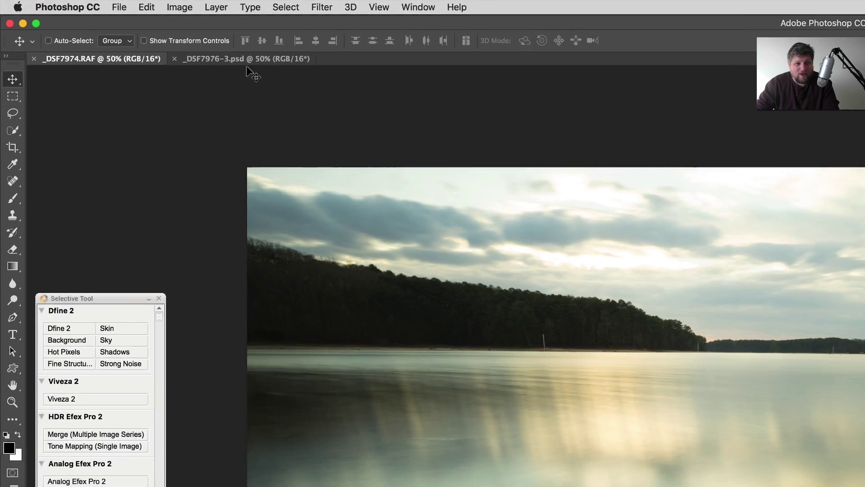
{"action": "left_click", "coordinate": [266, 78]}
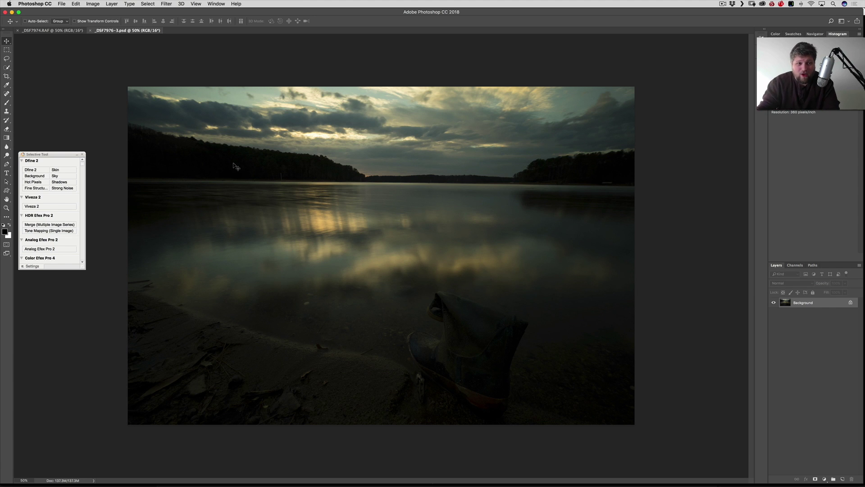
{"action": "key", "text": "super+a"}
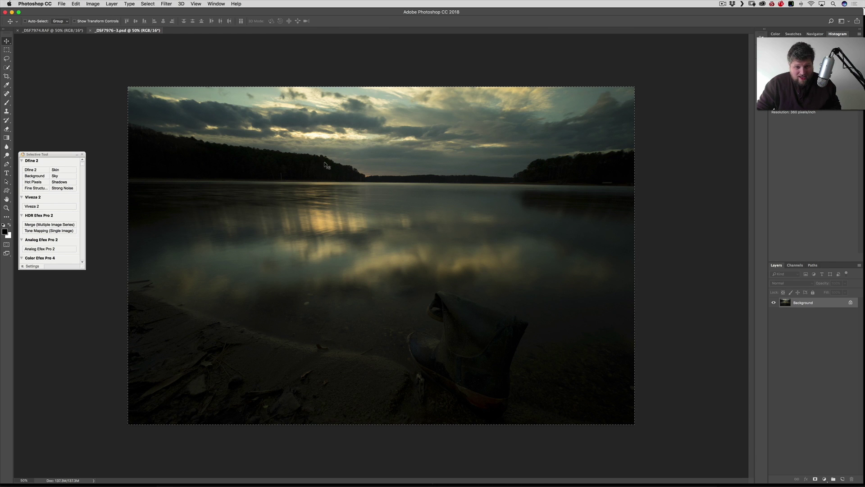
{"action": "key", "text": "super+w"}
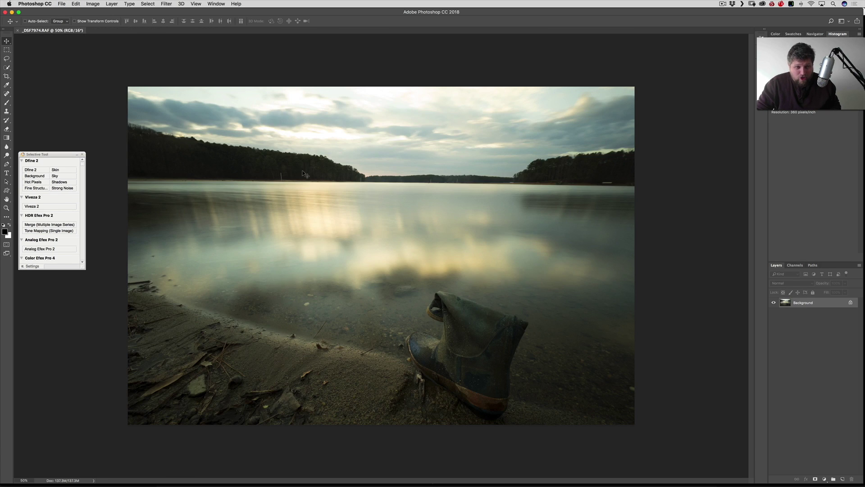
{"action": "key", "text": "super+v"}
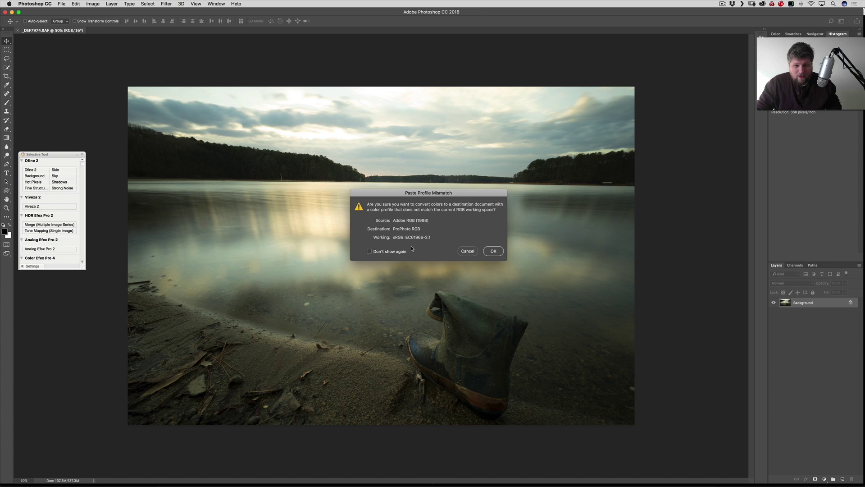
Step: Accept the ProPhoto RGB conversion, check Layer 1's visibility, and unlock Background as Layer 0
{"action": "left_click", "coordinate": [498, 251]}
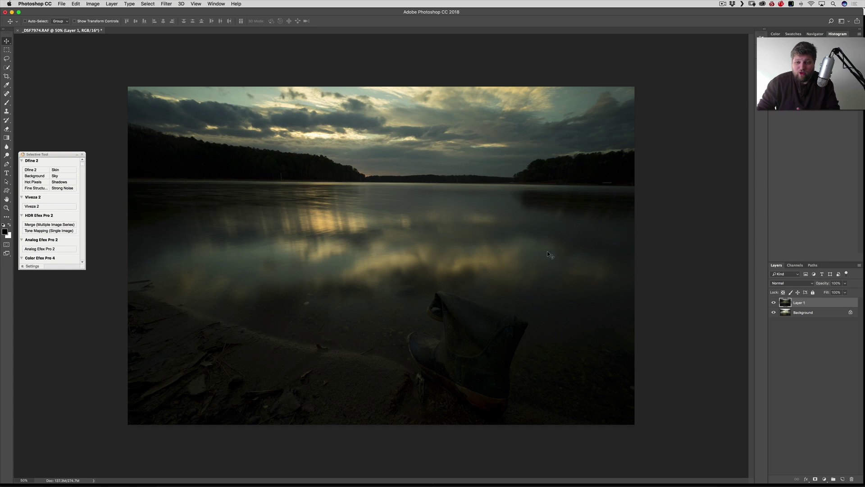
{"action": "left_click", "coordinate": [774, 304]}
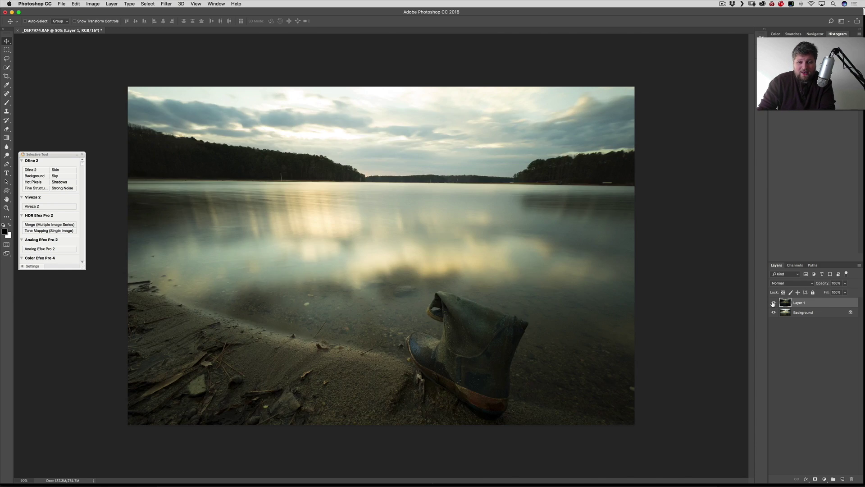
{"action": "left_click", "coordinate": [773, 304]}
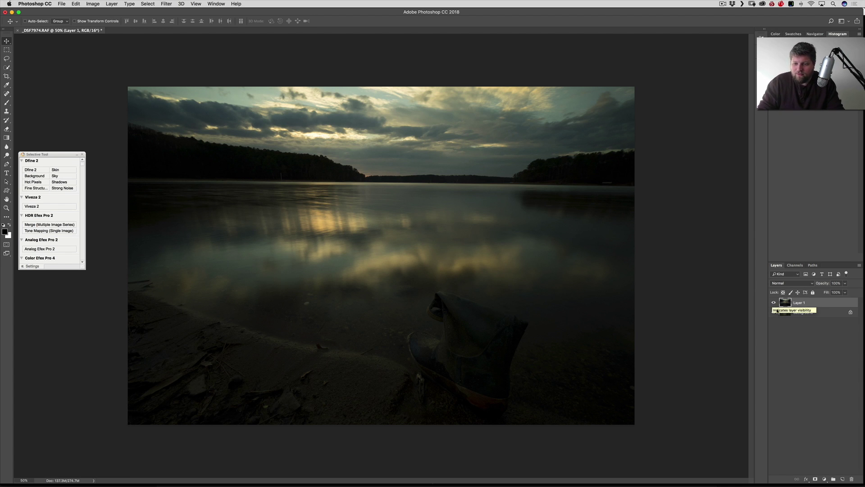
{"action": "double_click", "coordinate": [787, 312]}
{"action": "key", "text": "Return"}
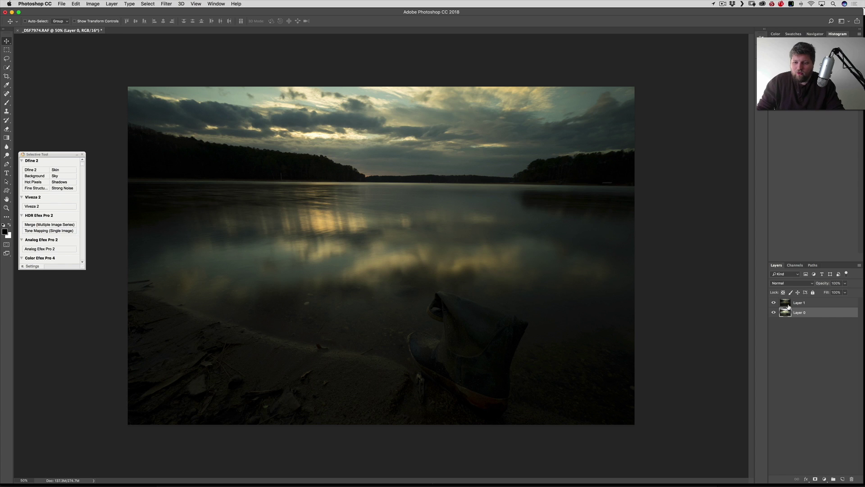
{"action": "left_click", "coordinate": [788, 303]}
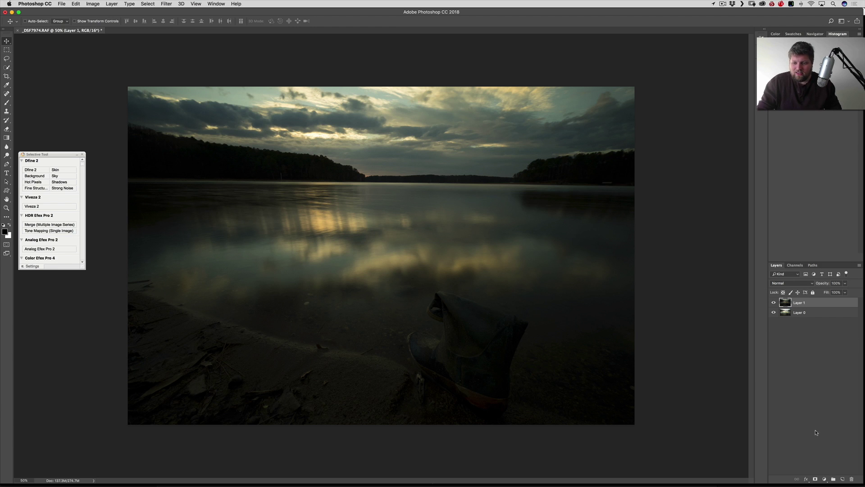
Step: Mask Layer 1 with a 1261 px, 100% brush: black over lake and shore, white over sky
{"action": "left_click", "coordinate": [815, 478]}
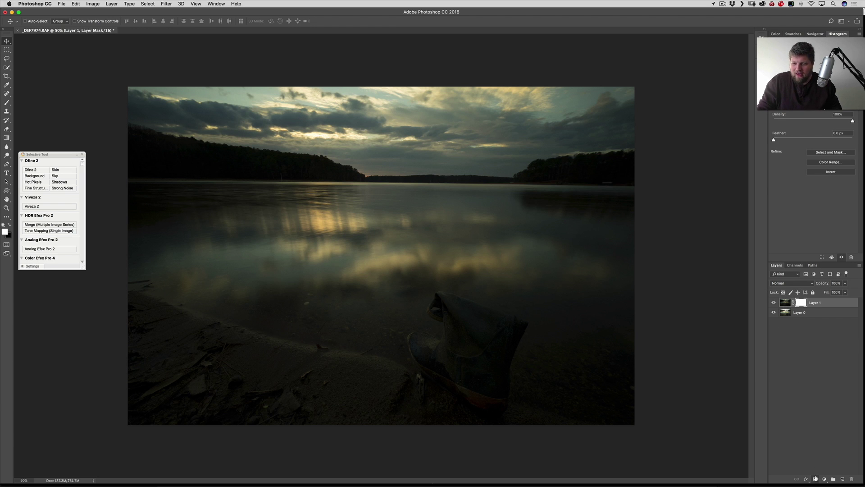
{"action": "key", "text": "b"}
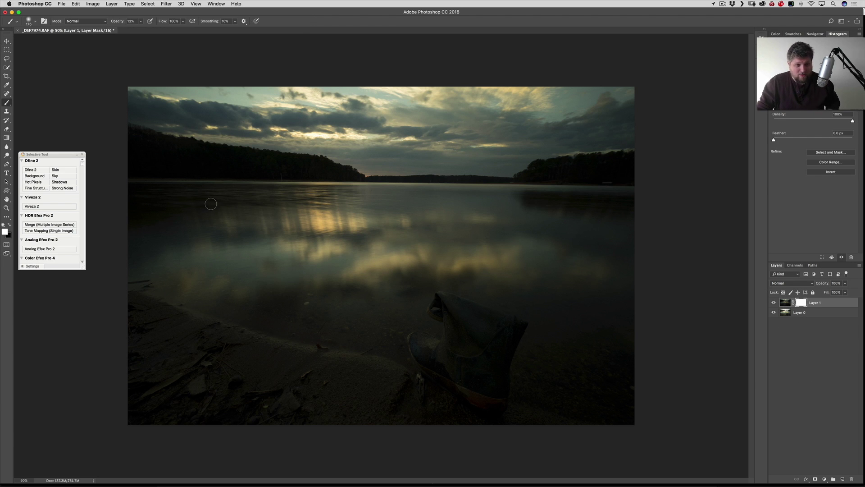
{"action": "left_click_drag", "start_coordinate": [212, 204], "coordinate": [307, 210]}
{"action": "key", "text": "0"}
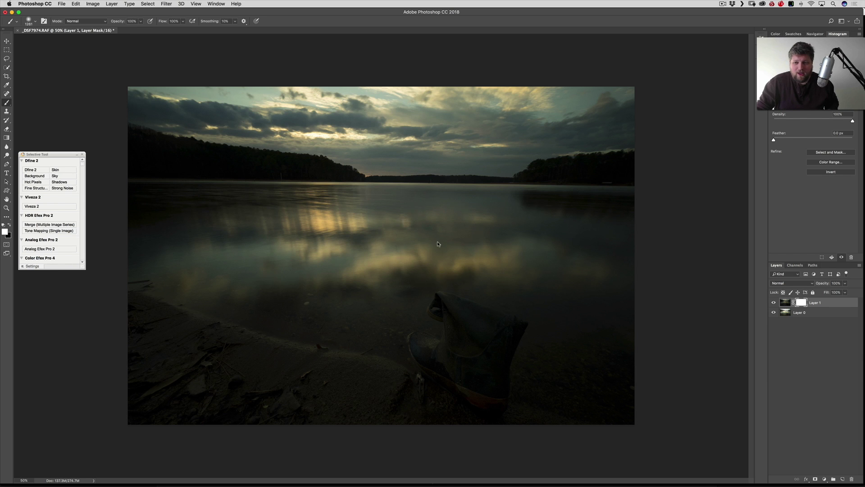
{"action": "key", "text": "x"}
{"action": "mouse_move", "coordinate": [438, 242]}
{"action": "left_mouse_down"}
{"action": "mouse_move", "coordinate": [473, 226]}
{"action": "mouse_move", "coordinate": [242, 356]}
{"action": "mouse_move", "coordinate": [560, 377]}
{"action": "mouse_move", "coordinate": [566, 390]}
{"action": "mouse_move", "coordinate": [643, 236]}
{"action": "mouse_move", "coordinate": [451, 216]}
{"action": "mouse_move", "coordinate": [227, 385]}
{"action": "mouse_move", "coordinate": [221, 244]}
{"action": "mouse_move", "coordinate": [581, 198]}
{"action": "mouse_move", "coordinate": [270, 440]}
{"action": "left_mouse_up"}
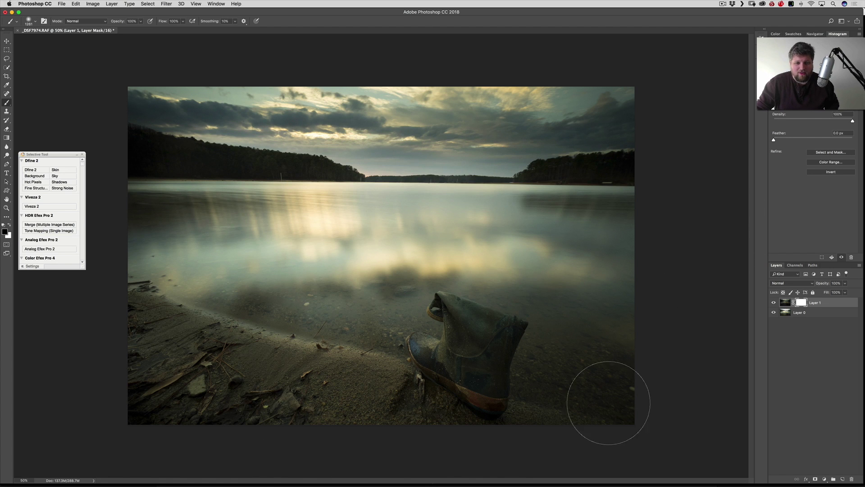
{"action": "key", "text": "x"}
{"action": "mouse_move", "coordinate": [414, 311]}
{"action": "left_mouse_down"}
{"action": "mouse_move", "coordinate": [415, 222]}
{"action": "mouse_move", "coordinate": [450, 171]}
{"action": "mouse_move", "coordinate": [203, 135]}
{"action": "mouse_move", "coordinate": [646, 163]}
{"action": "mouse_move", "coordinate": [164, 145]}
{"action": "mouse_move", "coordinate": [242, 164]}
{"action": "mouse_move", "coordinate": [505, 135]}
{"action": "left_mouse_up"}
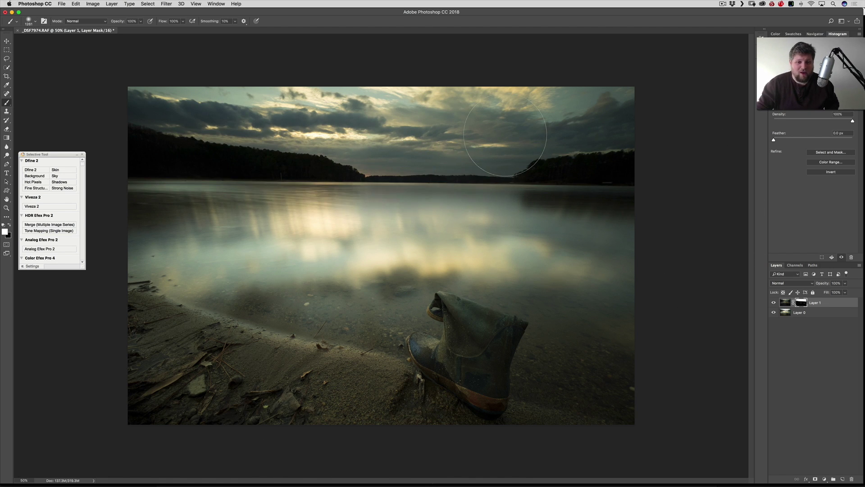
{"action": "key", "text": "v"}
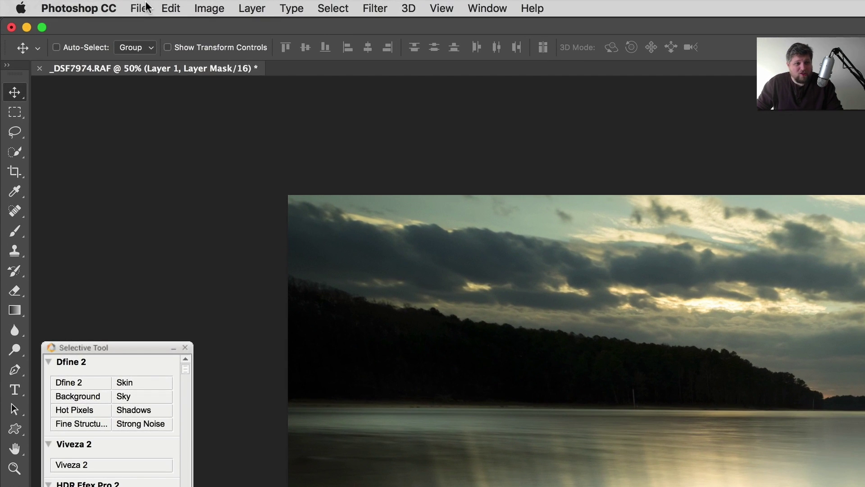
Step: Save the blended image with File > Save as _DSF7974-PS Edit.tif
{"action": "left_click", "coordinate": [61, 4]}
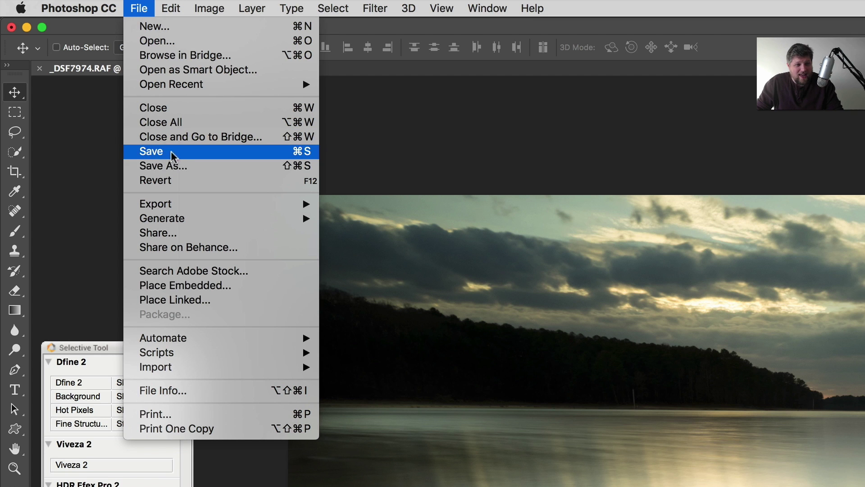
{"action": "left_click", "coordinate": [159, 156]}
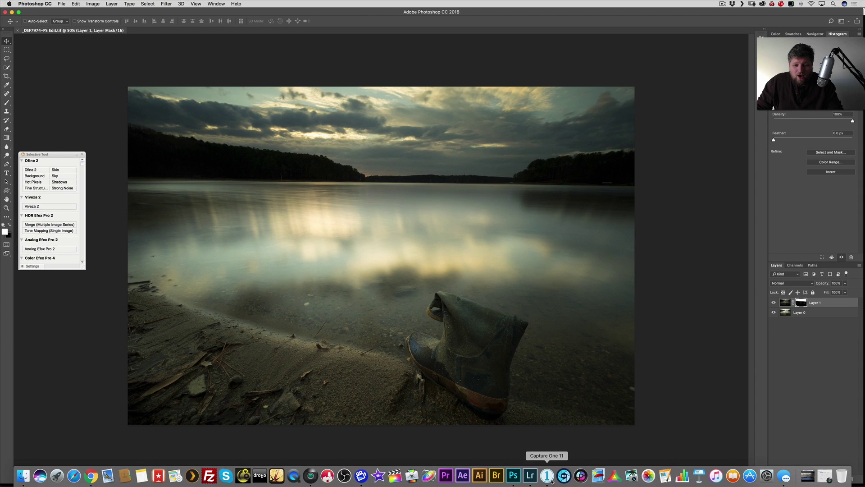
Step: Dismiss the save alert and, in Lightroom, compare _DSF7974.RAF with _DSF7974-PS Edit.tif
{"action": "left_click", "coordinate": [495, 156]}
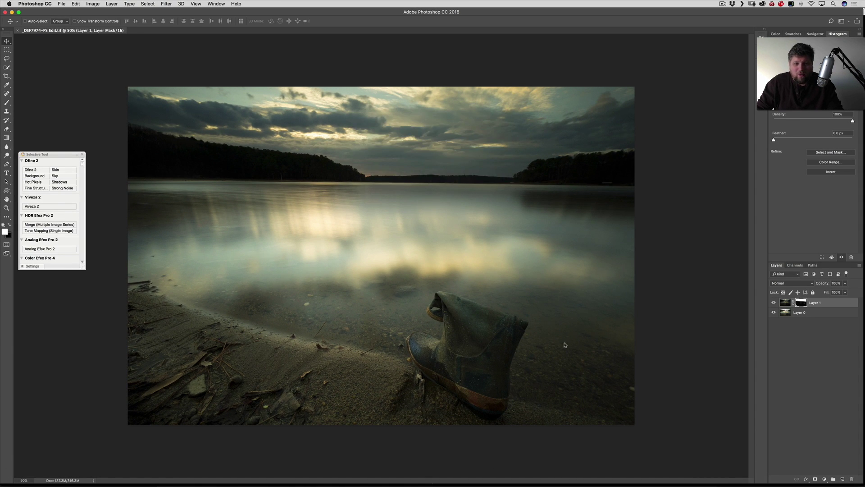
{"action": "left_click", "coordinate": [530, 481]}
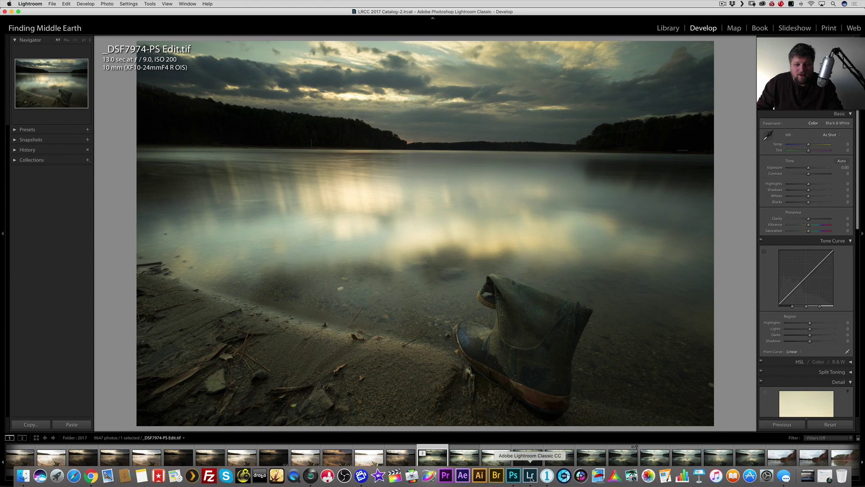
{"action": "left_click", "coordinate": [461, 462]}
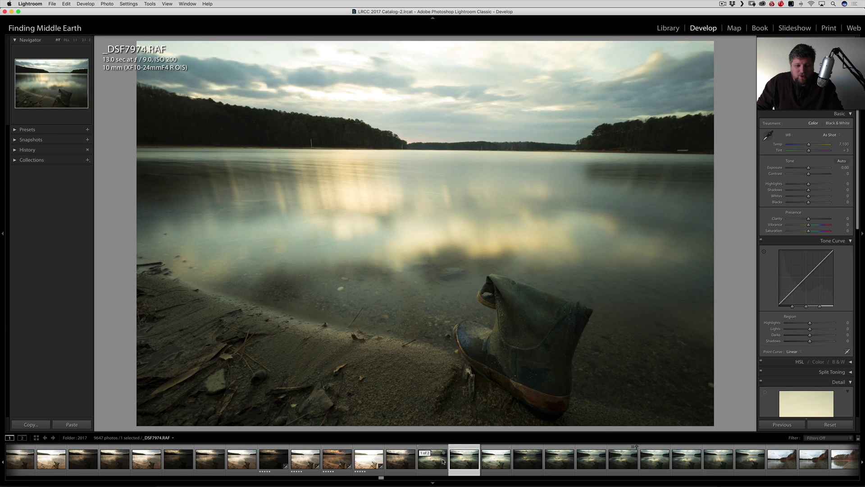
{"action": "left_click", "coordinate": [434, 461]}
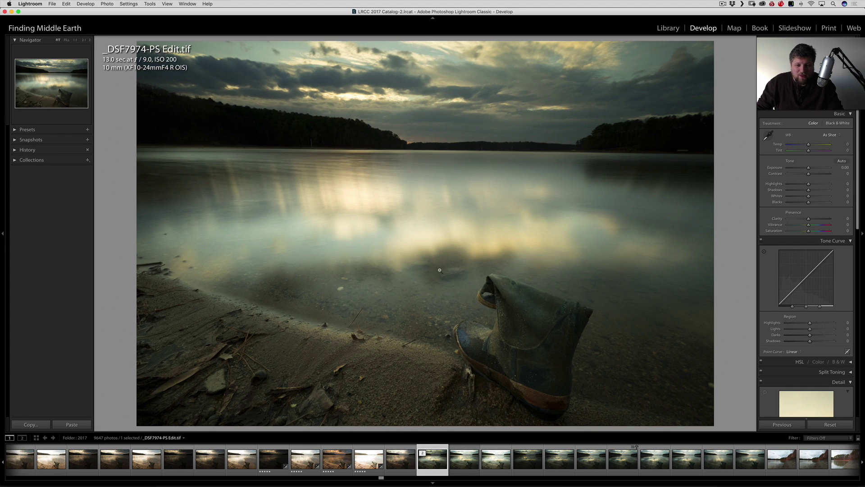
Step: Flip between the PS Edit TIFF and both raw exposures, then switch to Capture One 11
{"action": "left_click", "coordinate": [465, 463]}
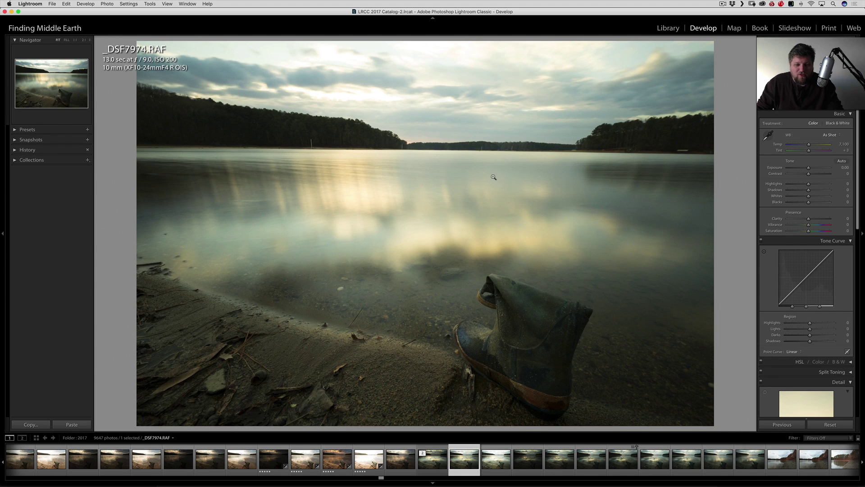
{"action": "left_click", "coordinate": [435, 460]}
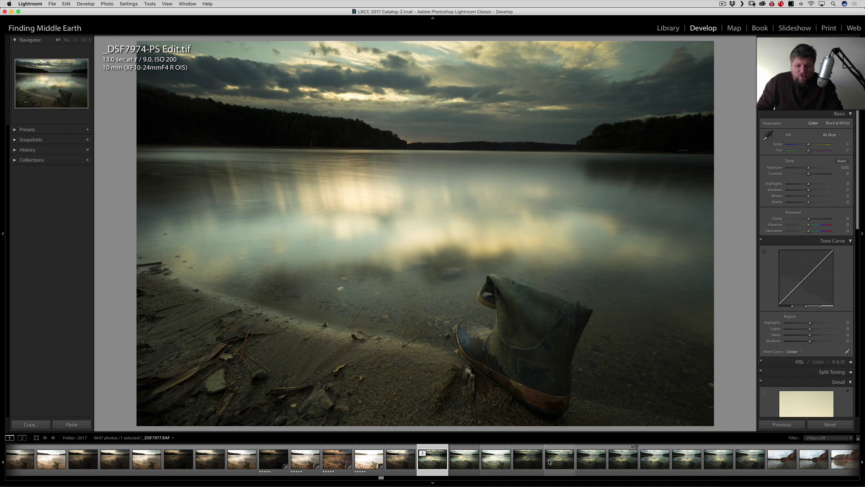
{"action": "left_click", "coordinate": [528, 461]}
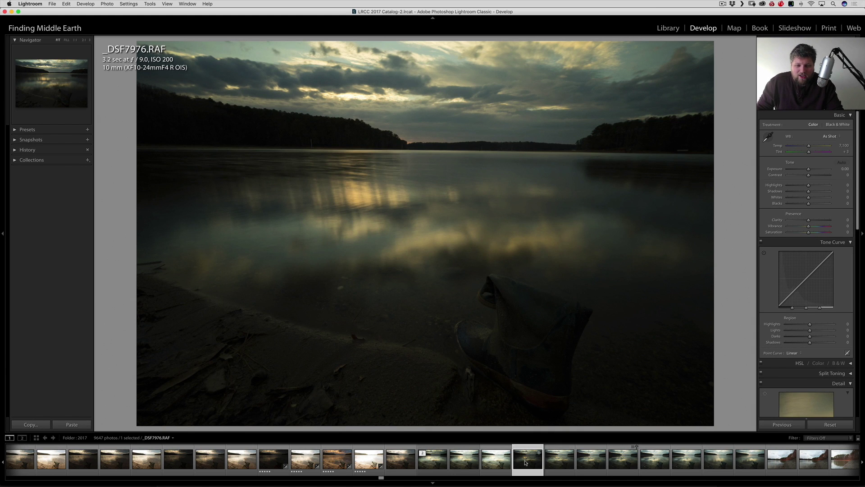
{"action": "left_click", "coordinate": [467, 462]}
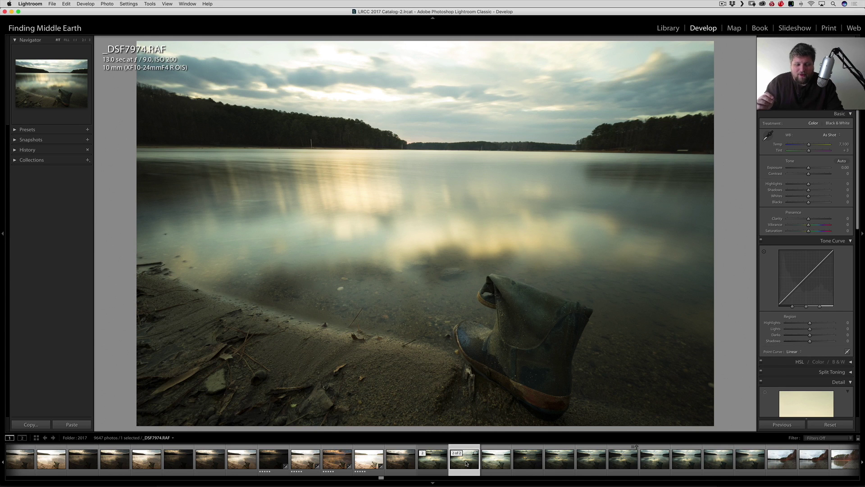
{"action": "left_click", "coordinate": [431, 464]}
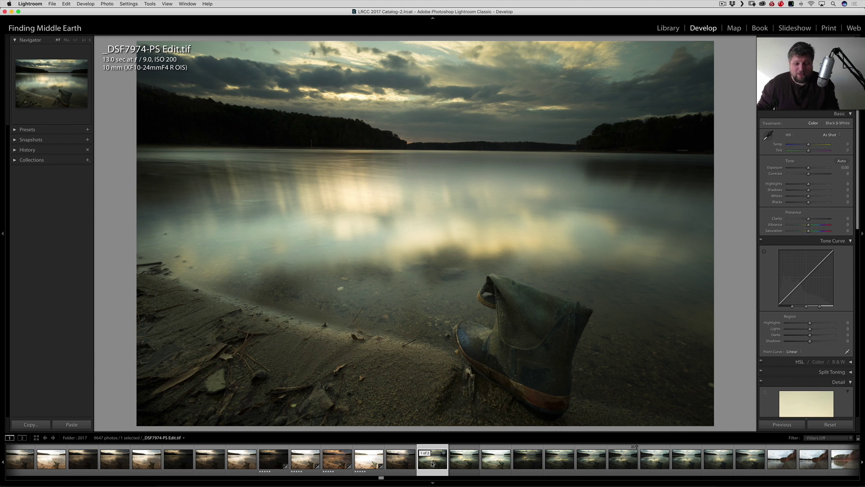
{"action": "mouse_move", "coordinate": [514, 483]}
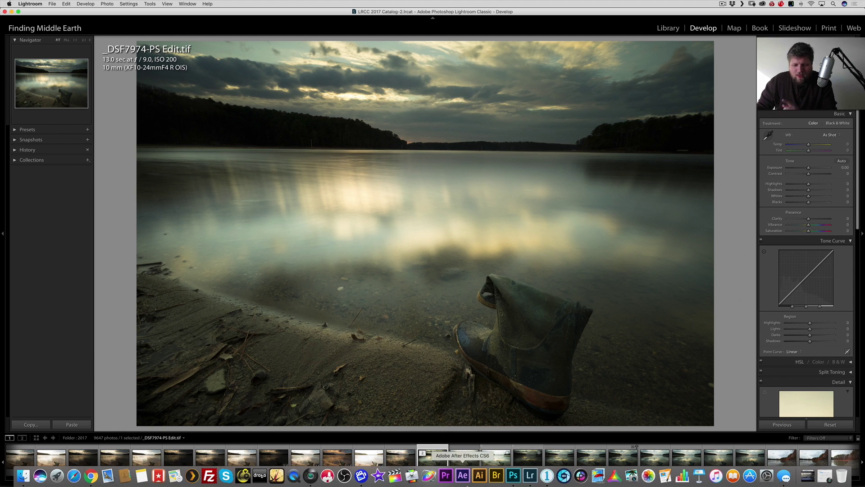
{"action": "left_click", "coordinate": [543, 476]}
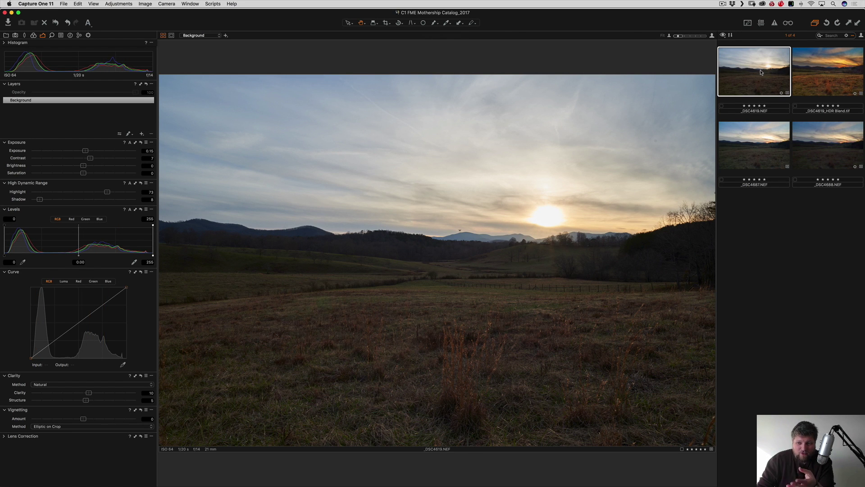
Step: View the _DSC4688.NEF frame, then show the _DSC4619.NEF sunset field photo
{"action": "left_click", "coordinate": [820, 147]}
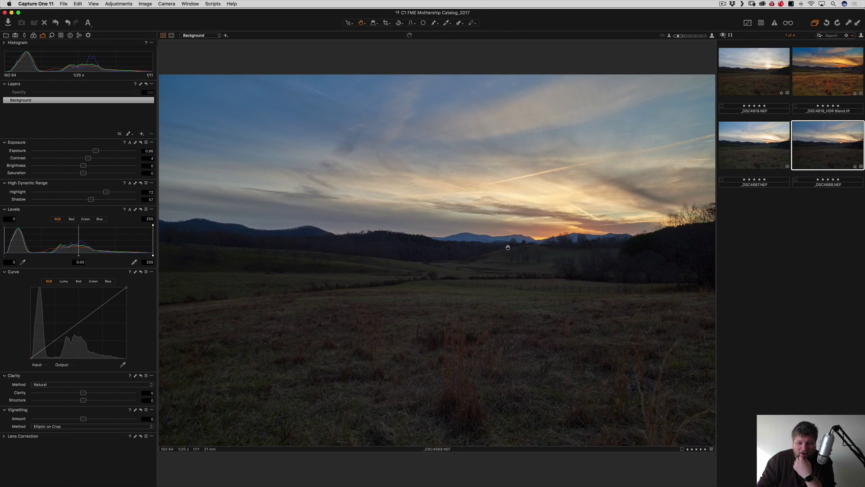
{"action": "left_click", "coordinate": [749, 71]}
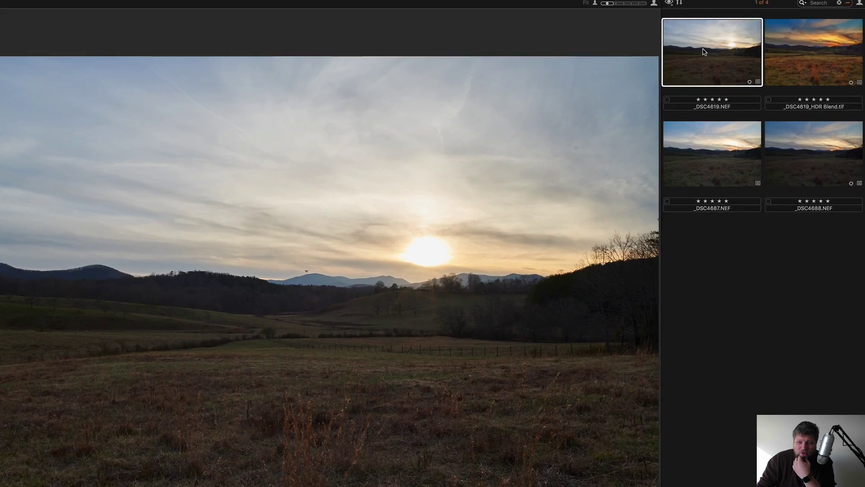
Step: Inspect the Edit With recipe for _DSC4619.NEF without applying it, then show _DSC4688.NEF
{"action": "right_click", "coordinate": [704, 52]}
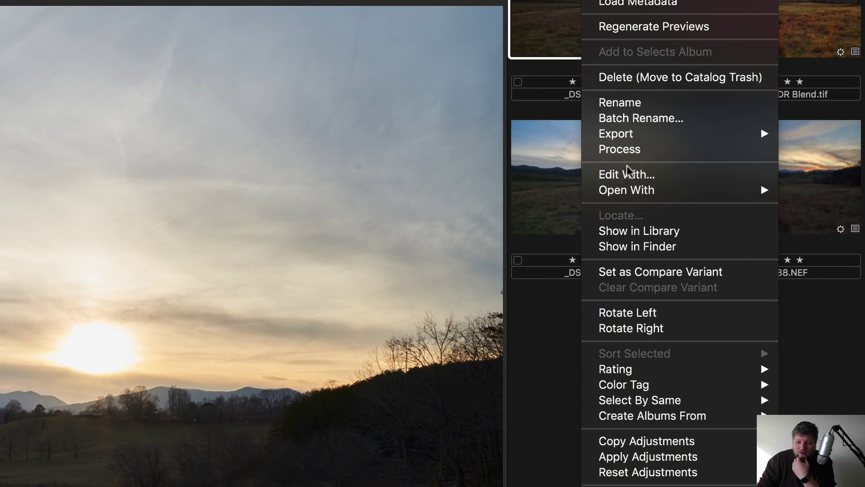
{"action": "left_click", "coordinate": [639, 178]}
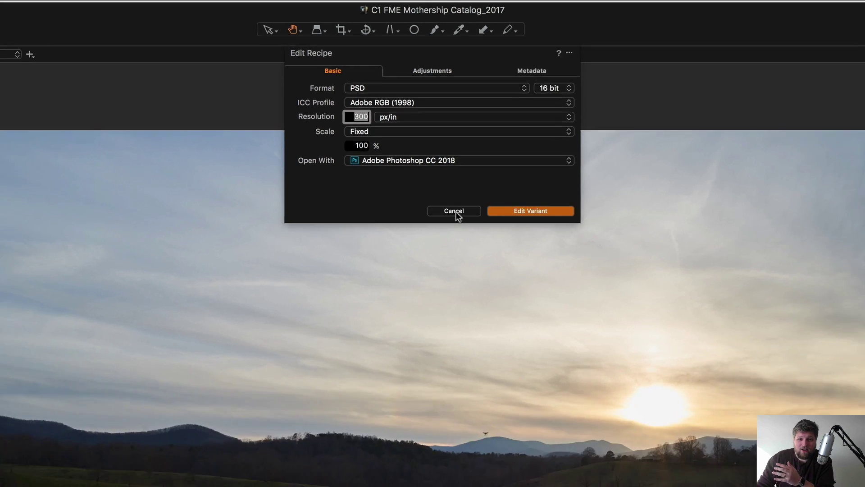
{"action": "left_click", "coordinate": [452, 253]}
{"action": "left_click", "coordinate": [835, 153]}
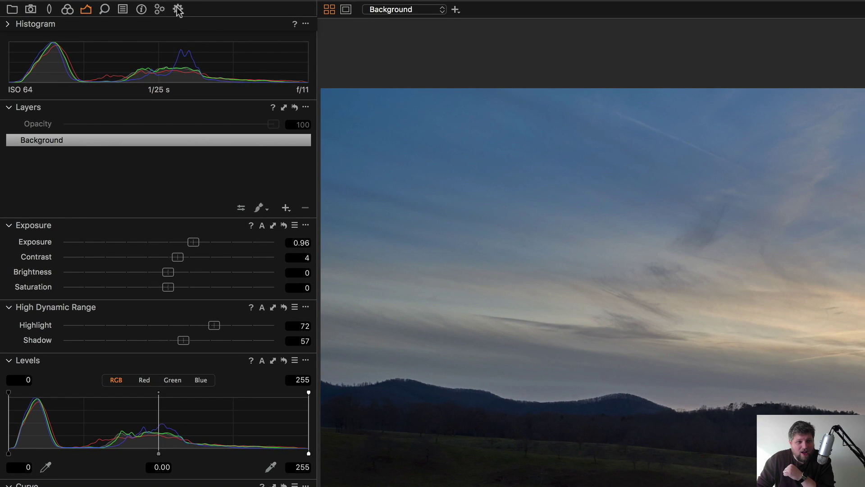
Step: Enable the Blend In Photoshop output recipe and check its _HDR Blend naming suffix
{"action": "left_click", "coordinate": [178, 10]}
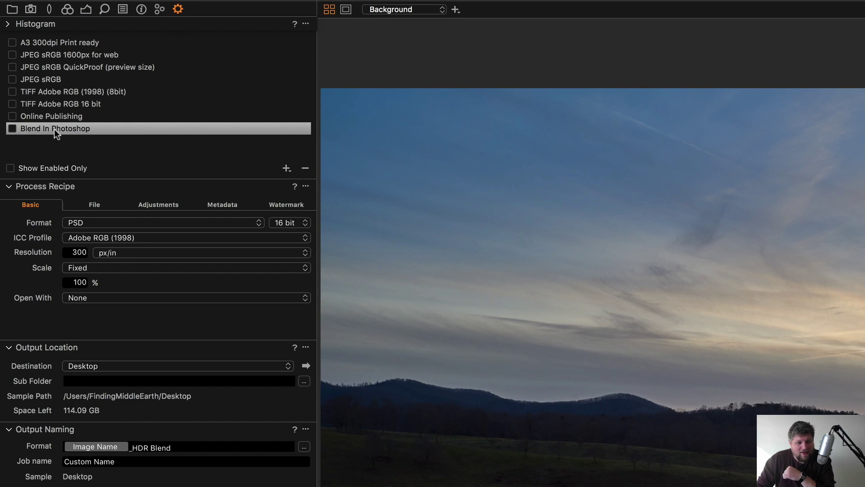
{"action": "left_click", "coordinate": [12, 129]}
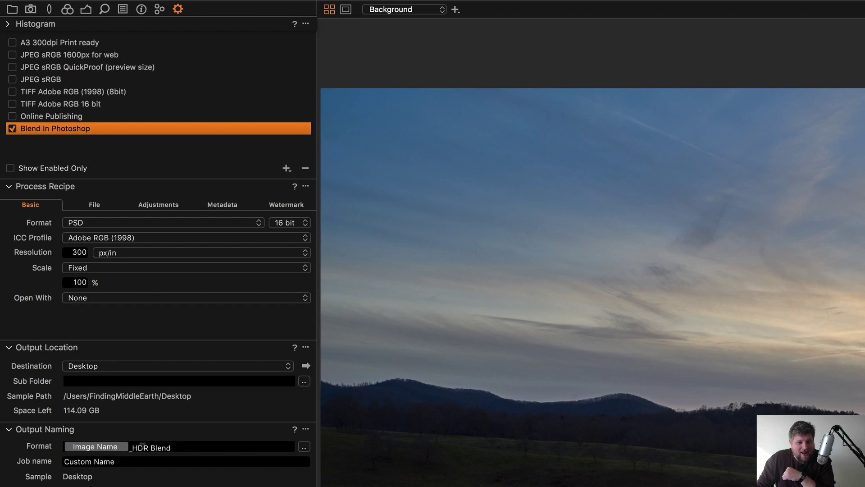
{"action": "left_click_drag", "start_coordinate": [143, 447], "coordinate": [181, 445]}
{"action": "left_click", "coordinate": [183, 446]}
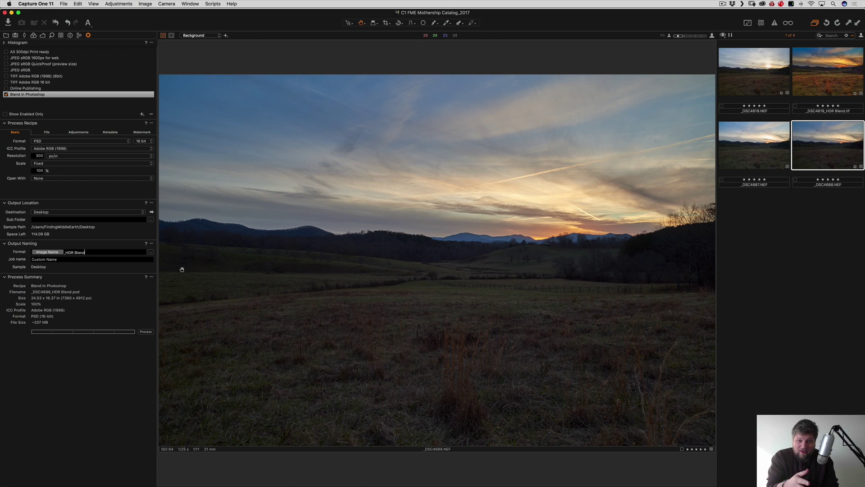
Step: Compare _DSC4619.NEF and _DSC4688.NEF with _DSC4619_HDR Blend.tif, finishing on the HDR blend
{"action": "left_click", "coordinate": [732, 79]}
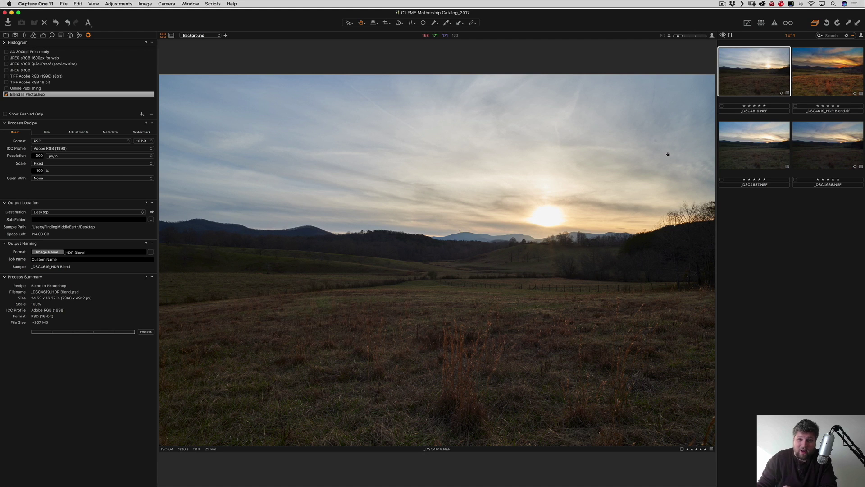
{"action": "left_click", "coordinate": [826, 78]}
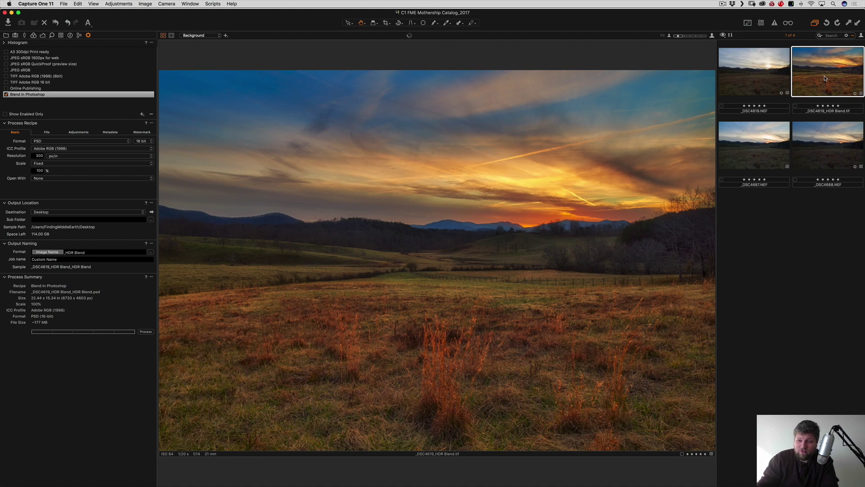
{"action": "left_click", "coordinate": [772, 76]}
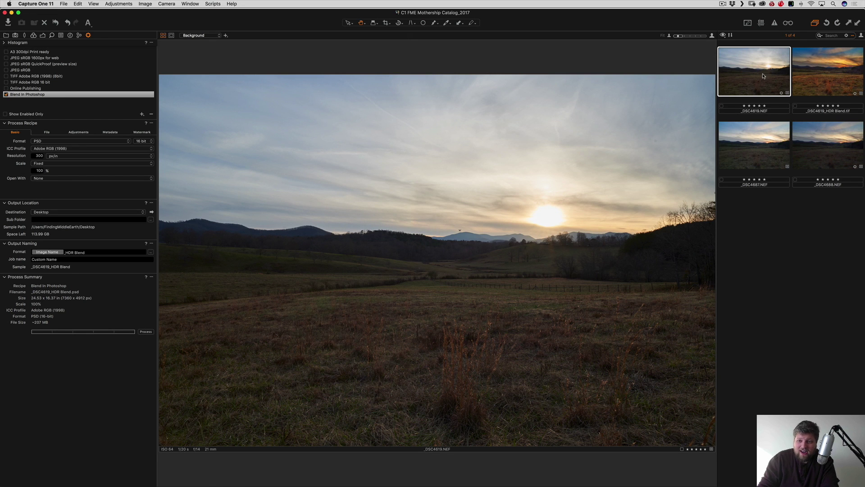
{"action": "left_click", "coordinate": [821, 142]}
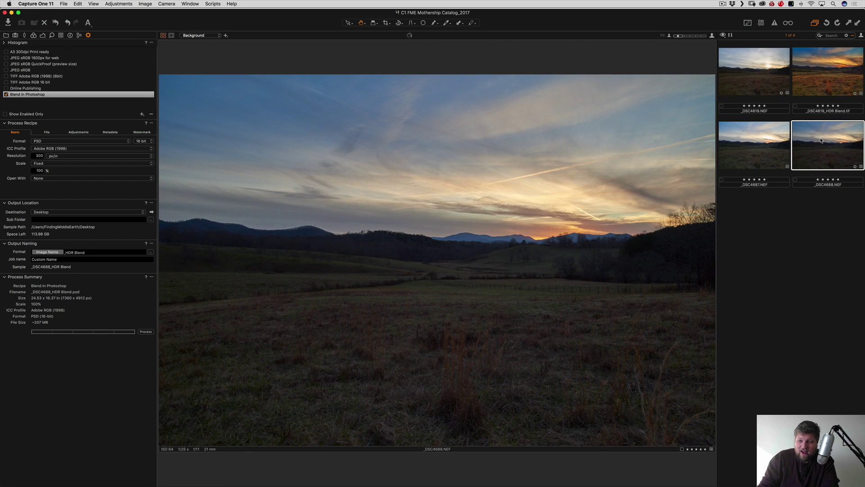
{"action": "left_click", "coordinate": [828, 70]}
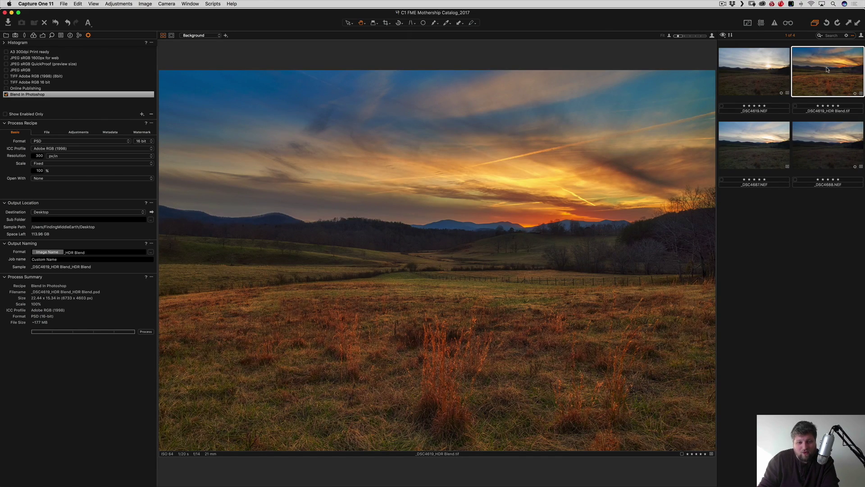